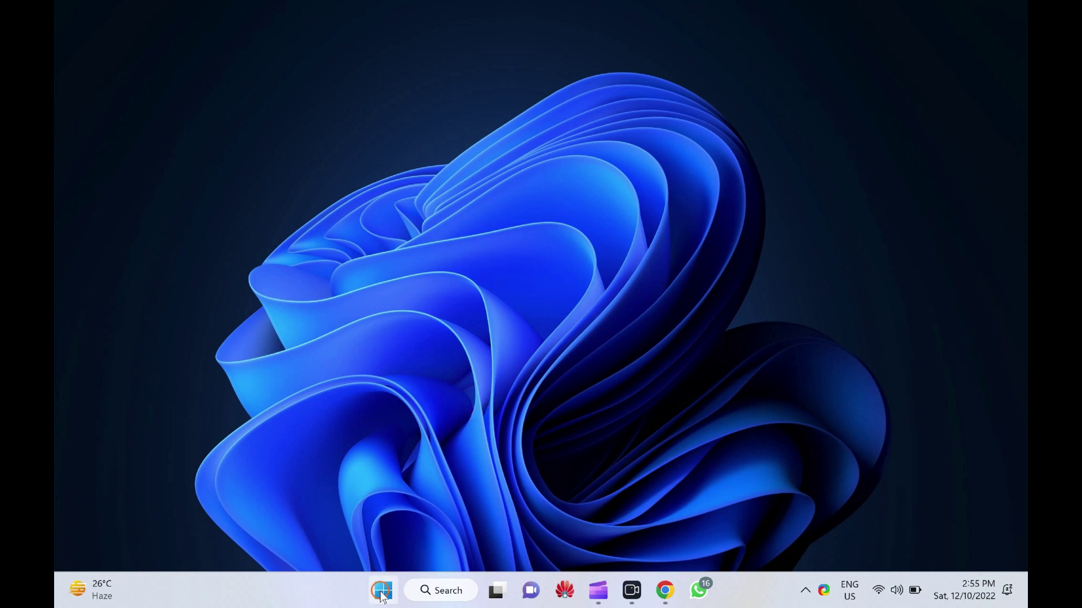
# Launch TakeOwnershipPro from the apps list
pyautogui.click(383, 590)
pyautogui.click(400, 382)
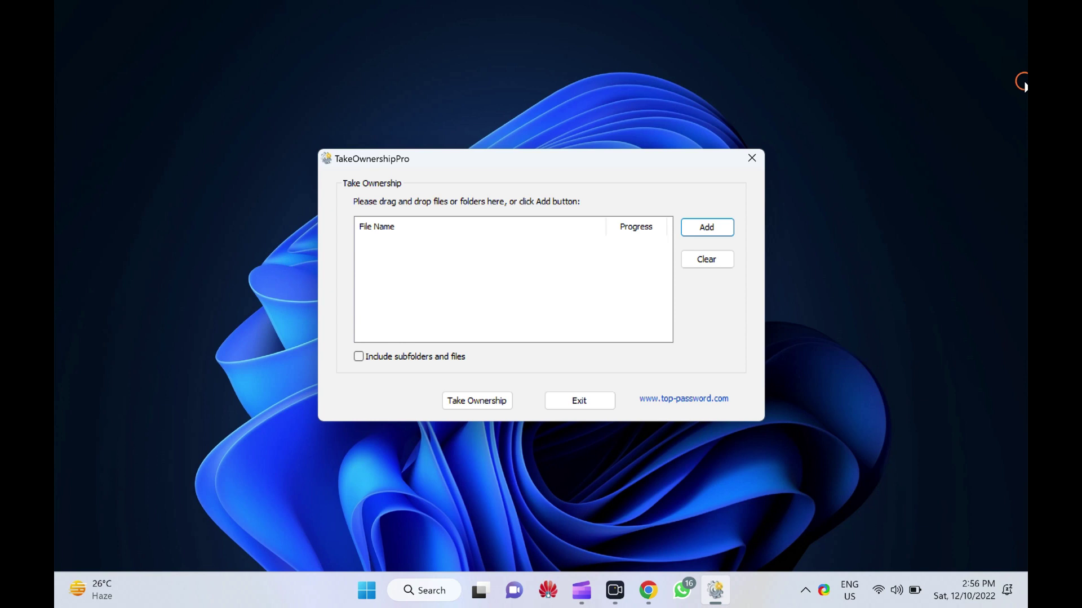
# Lower the system volume several notches while TakeOwnershipPro loads
pyautogui.press('XF86AudioLowerVolume')
pyautogui.press('XF86AudioLowerVolume')
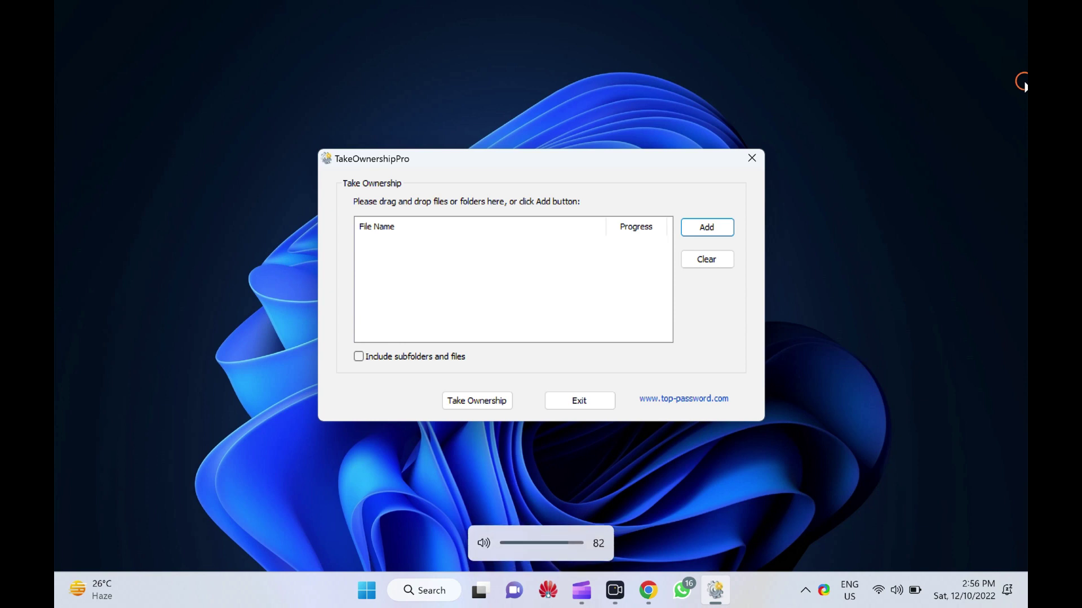
pyautogui.press('XF86AudioLowerVolume')
pyautogui.press('XF86AudioLowerVolume')
pyautogui.press('XF86AudioLowerVolume')
pyautogui.press('XF86AudioLowerVolume')
pyautogui.press('XF86AudioLowerVolume')
pyautogui.press('XF86AudioLowerVolume')
pyautogui.press('XF86AudioLowerVolume')
pyautogui.press('XF86AudioLowerVolume')
pyautogui.press('XF86AudioLowerVolume')
pyautogui.press('XF86AudioLowerVolume')
pyautogui.press('XF86AudioLowerVolume')
pyautogui.press('XF86AudioLowerVolume')
pyautogui.press('XF86AudioLowerVolume')
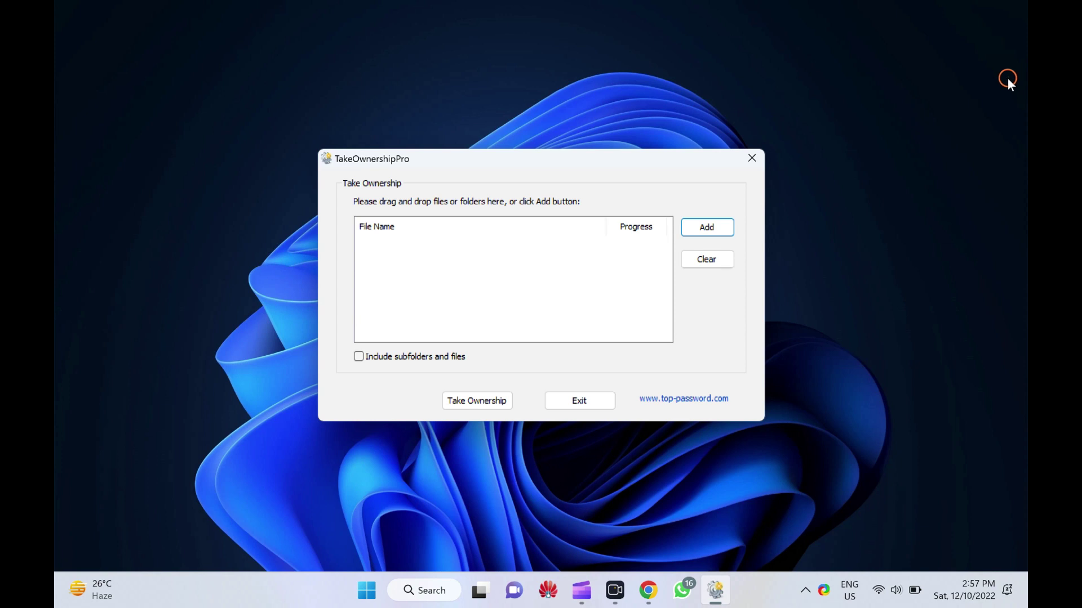
# Show desktop icons, drag 'add in video' into the list and take ownership (Done)
pyautogui.rightClick(483, 75)
pyautogui.click(760, 224)
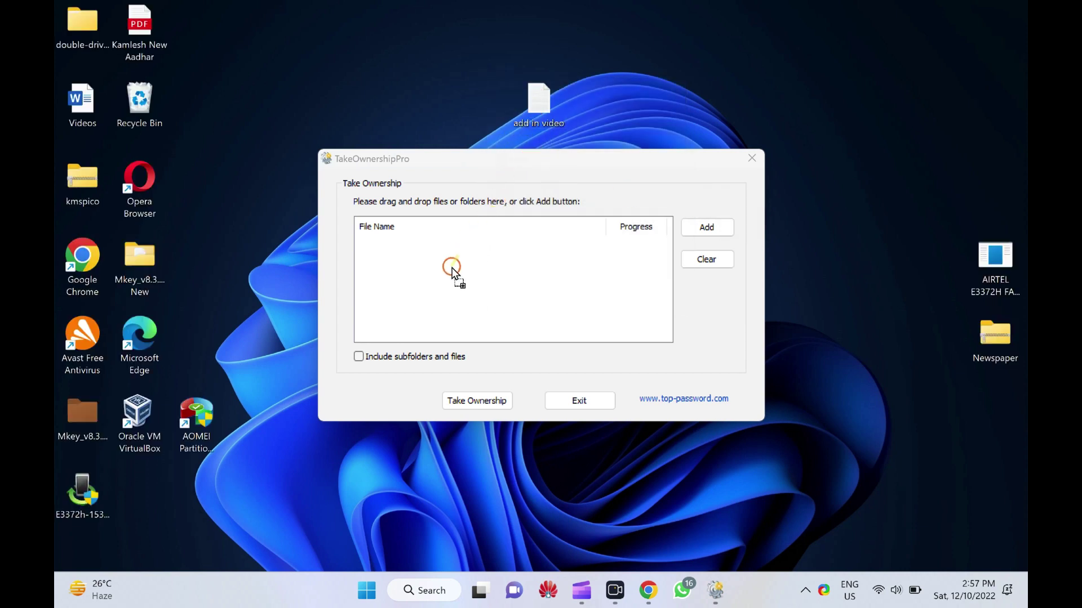
pyautogui.moveTo(538, 97); pyautogui.dragTo(447, 274)
pyautogui.click(479, 400)
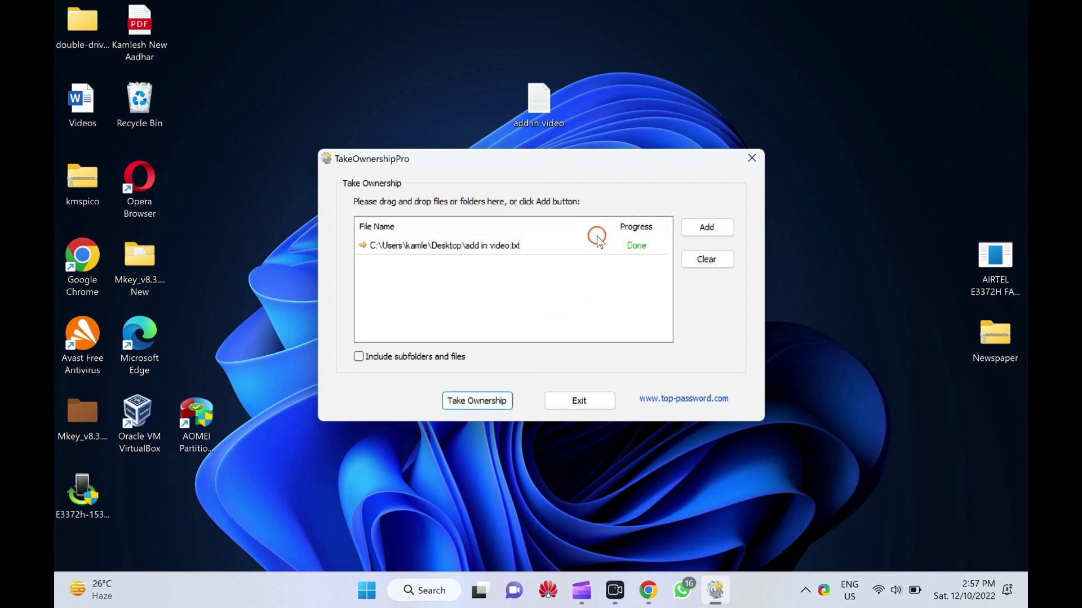
# View the full context-menu options for 'add in video' on the desktop, then dismiss them
pyautogui.click(534, 101)
pyautogui.rightClick(533, 102)
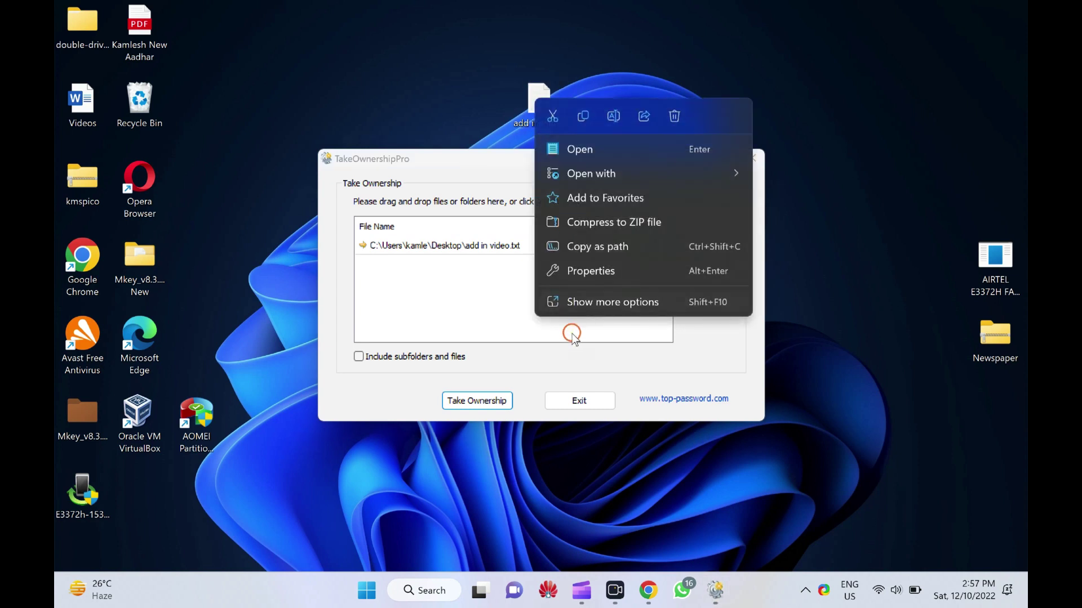
pyautogui.click(579, 310)
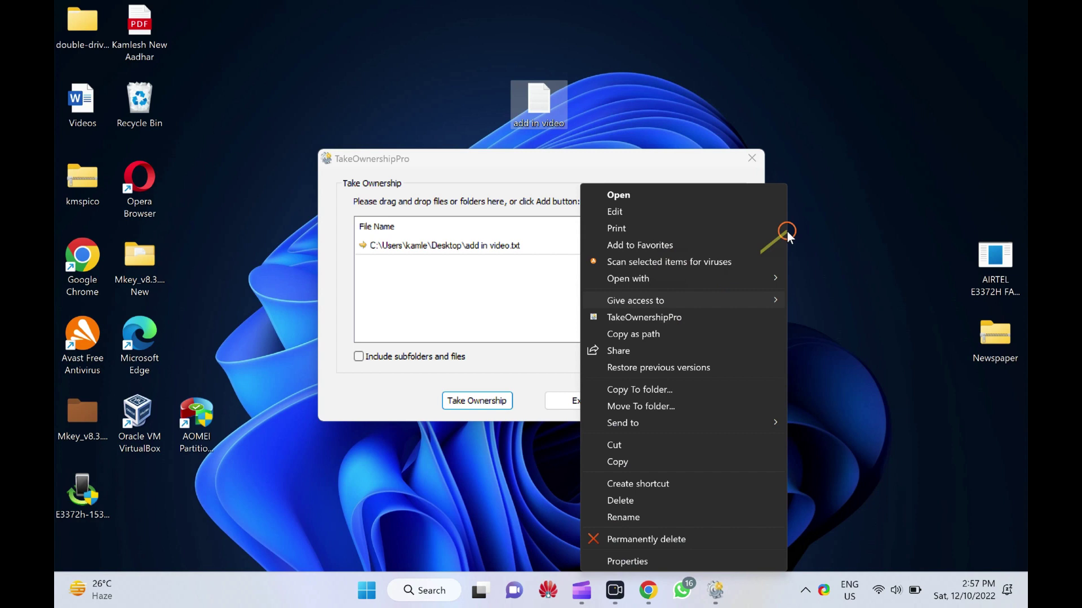
pyautogui.click(877, 158)
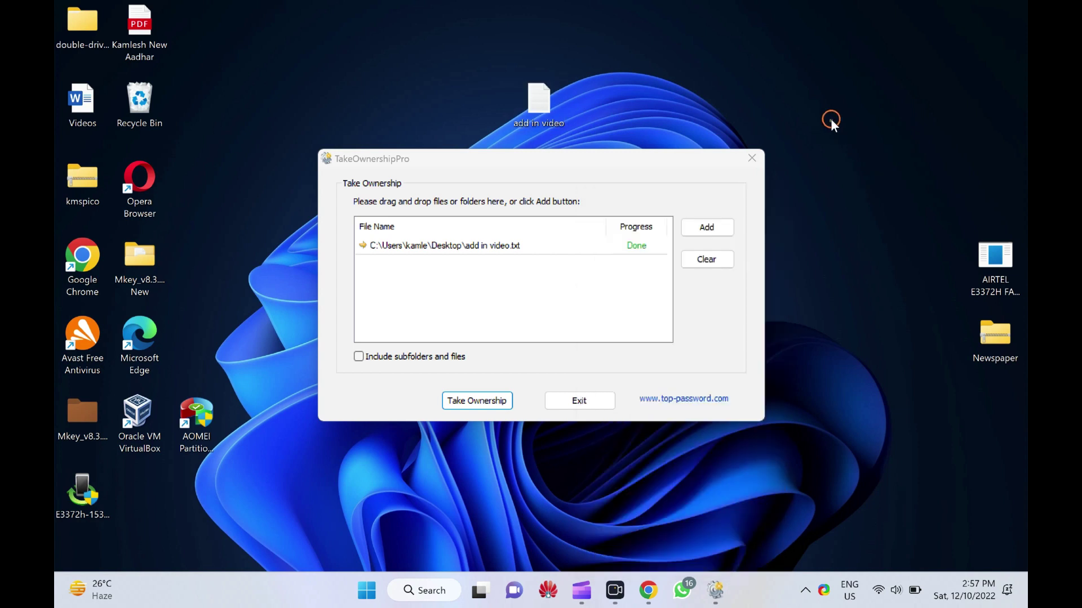
# Clear the file list and create a 'New folder' on the desktop
pyautogui.click(710, 259)
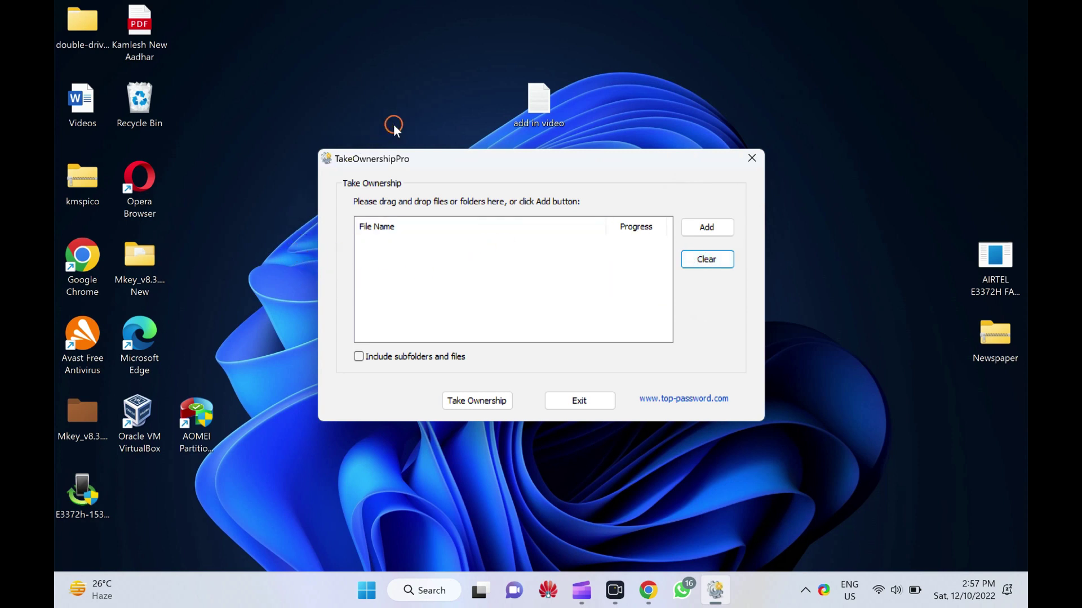
pyautogui.rightClick(388, 93)
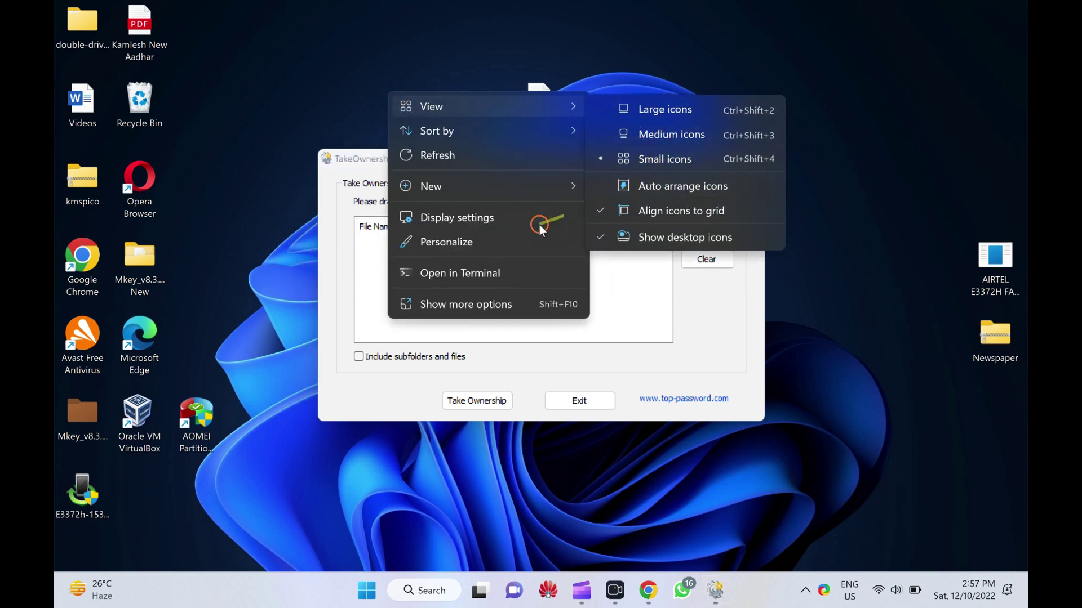
pyautogui.moveTo(457, 186)
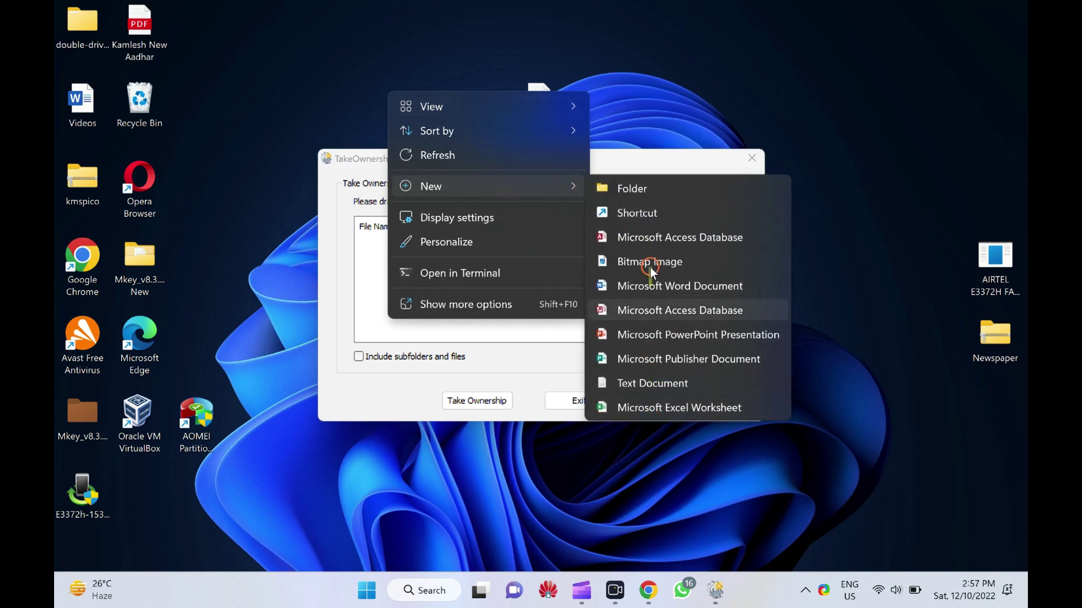
pyautogui.click(653, 194)
pyautogui.press('Return')
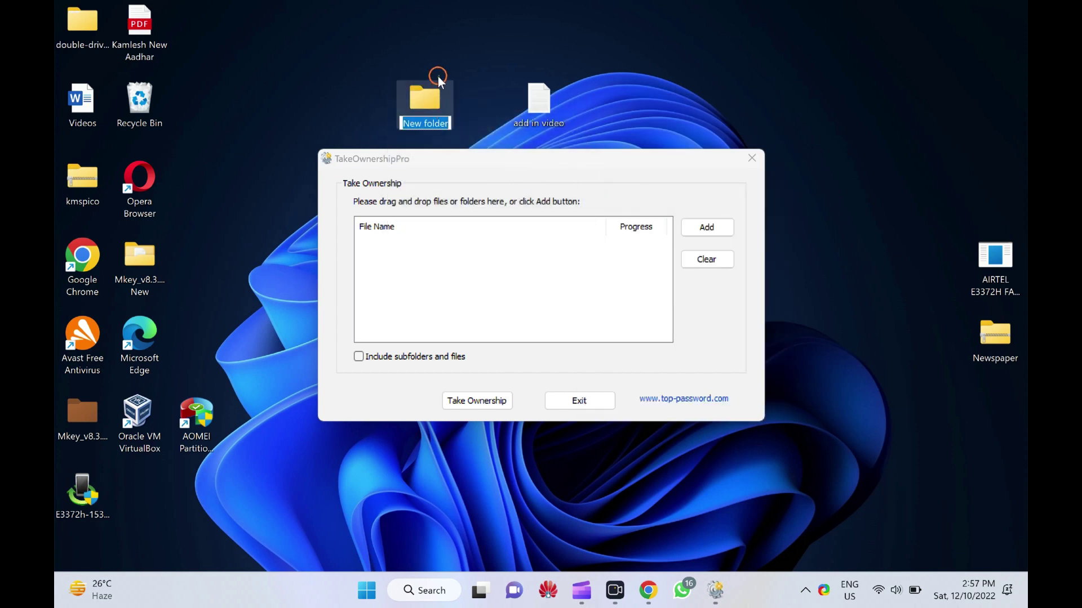
# Drag New folder into the list, take ownership (Done), then clear the list
pyautogui.moveTo(424, 100); pyautogui.dragTo(475, 252)
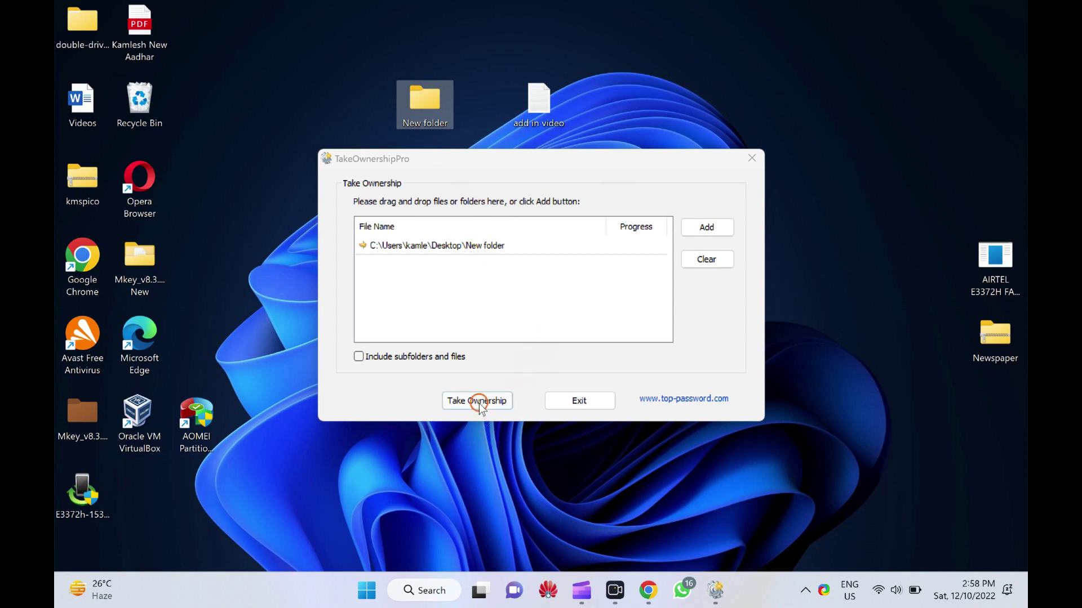
pyautogui.click(508, 402)
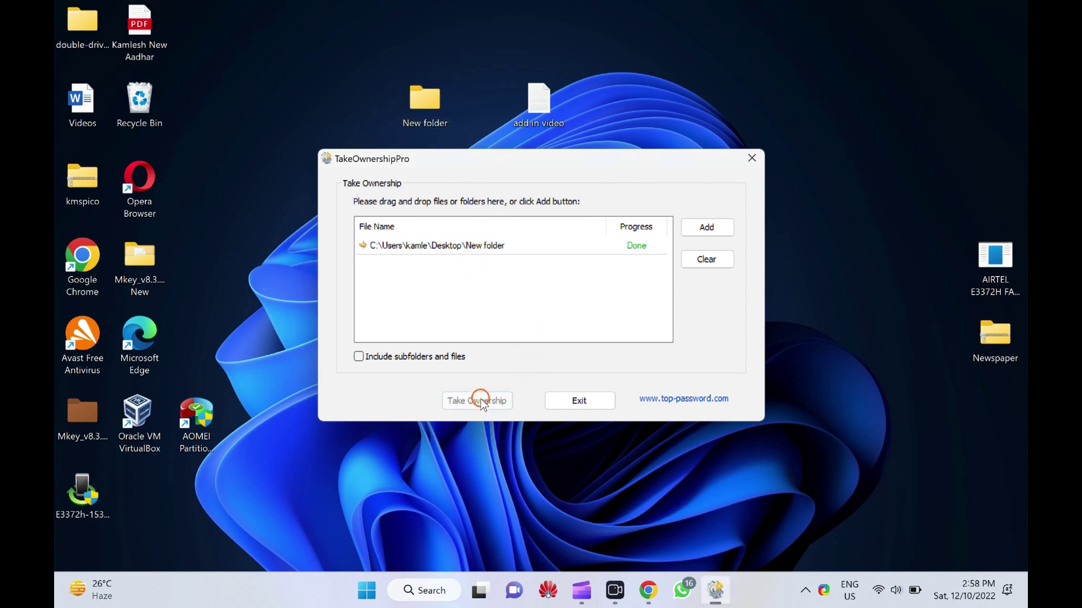
pyautogui.click(706, 260)
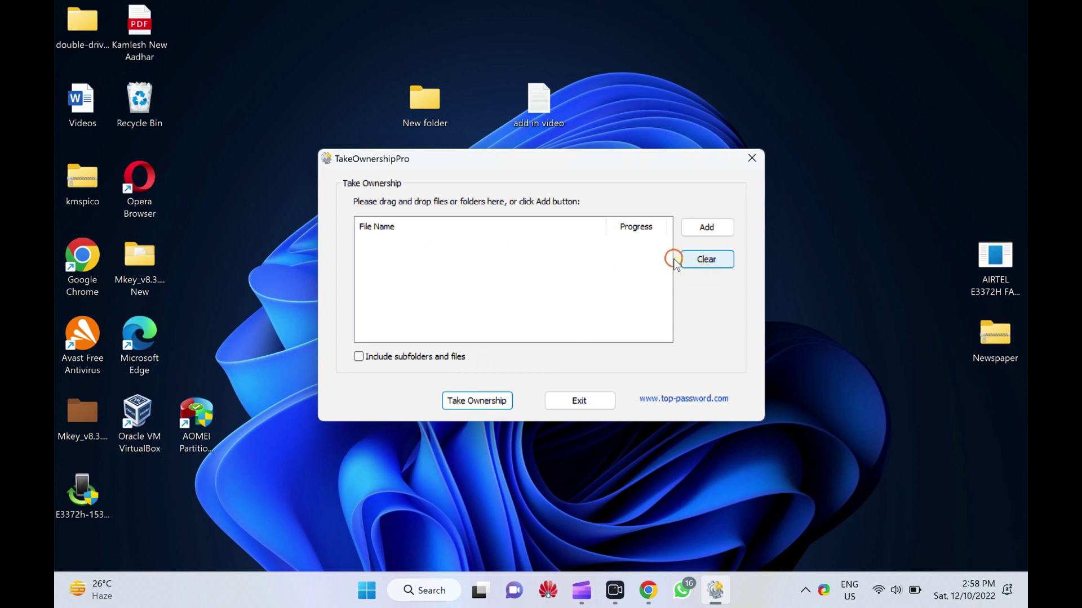
# Take ownership of New folder via its context menu and nudge the 'add in video' icon right
pyautogui.click(440, 102)
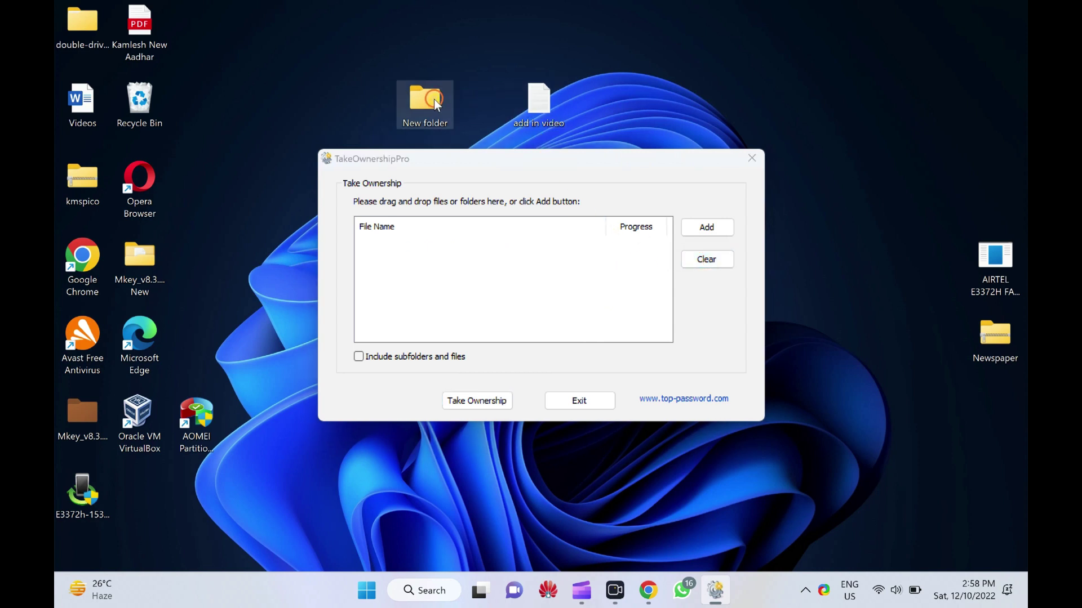
pyautogui.rightClick(439, 102)
pyautogui.click(541, 333)
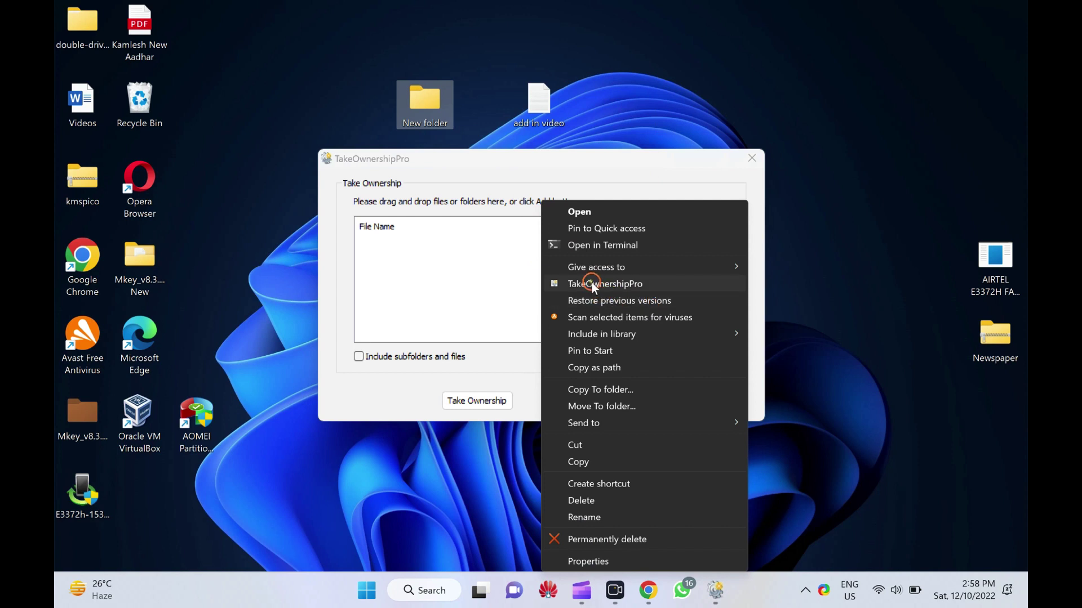
pyautogui.click(601, 285)
pyautogui.click(489, 161)
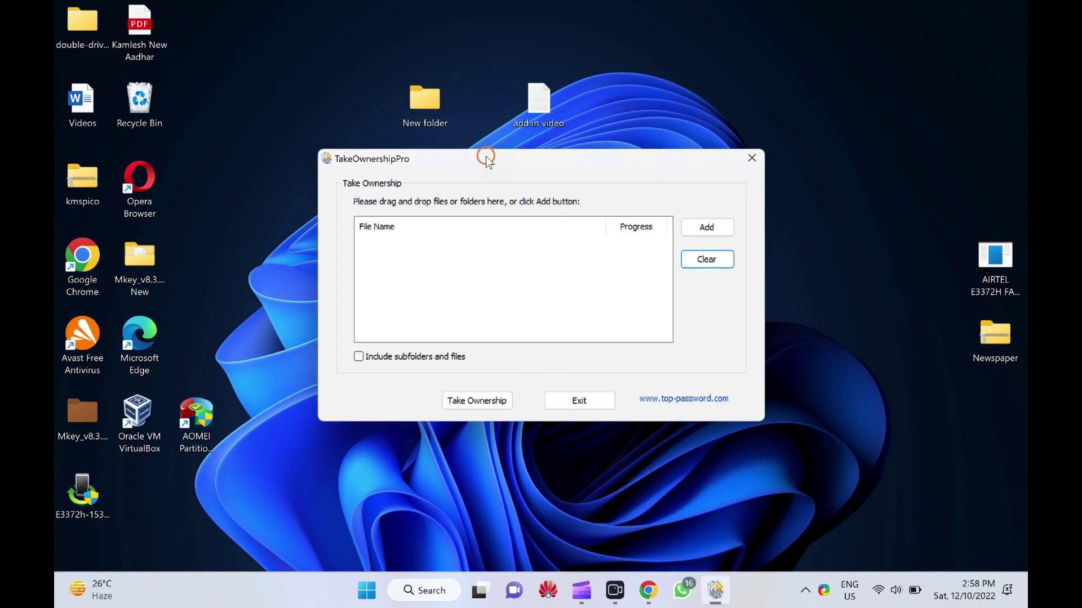
pyautogui.moveTo(539, 101); pyautogui.dragTo(596, 106)
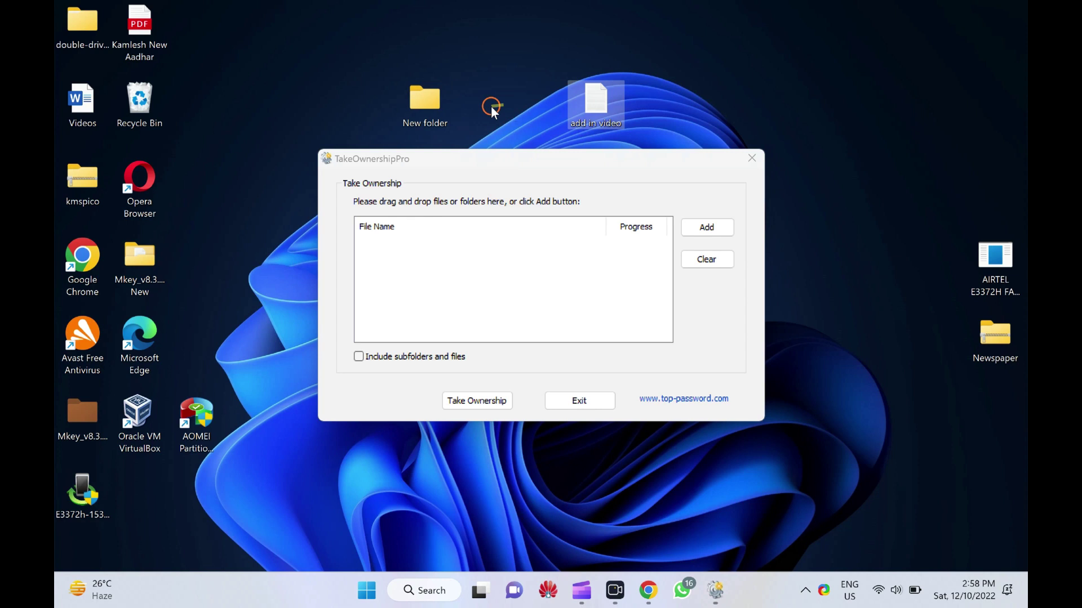
# Move New folder on the desktop and open it in File Explorer
pyautogui.moveTo(425, 106); pyautogui.dragTo(487, 128)
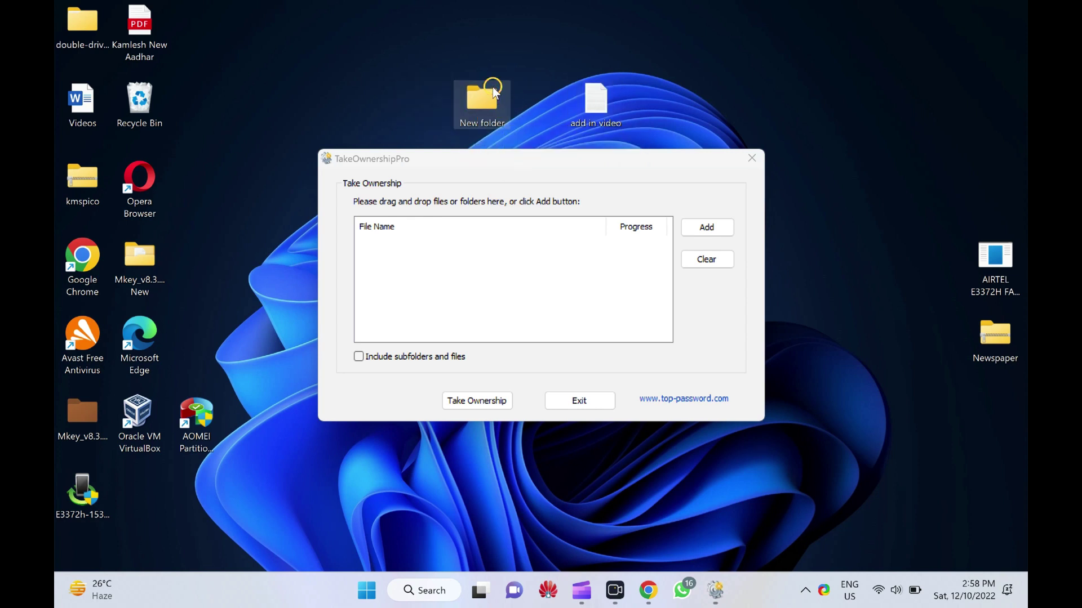
pyautogui.click(482, 167)
pyautogui.press('Return')
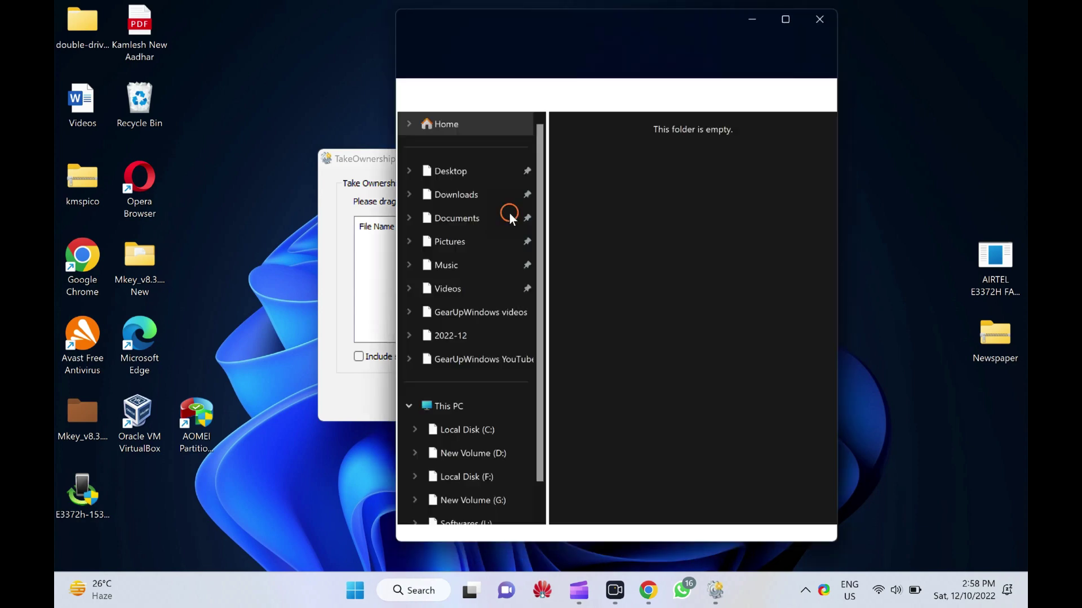
pyautogui.rightClick(644, 204)
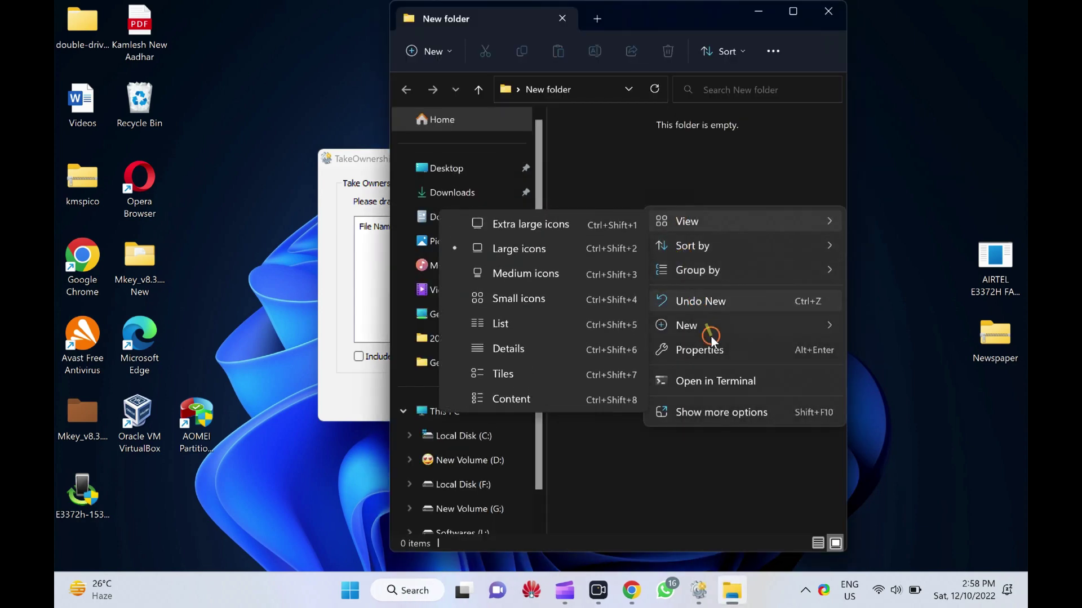
pyautogui.moveTo(687, 325)
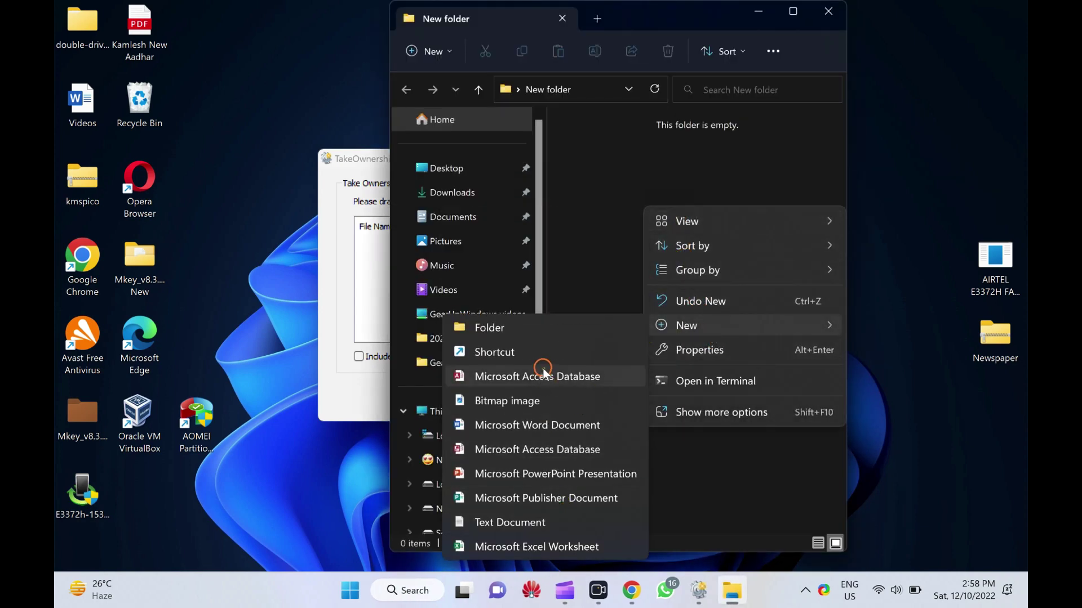
pyautogui.click(587, 266)
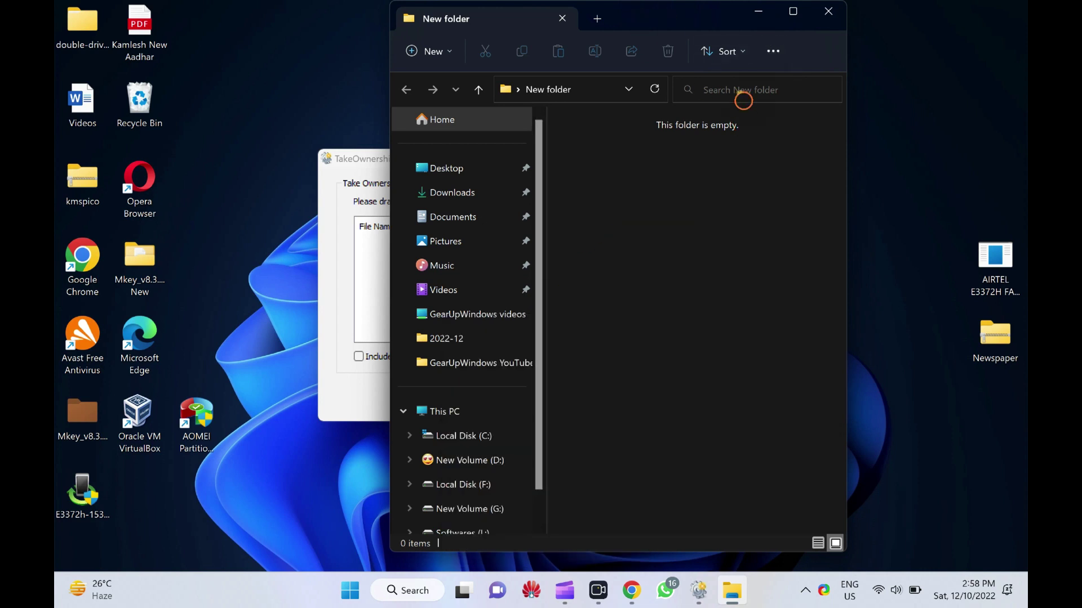
# Create a subfolder 'New folder' inside New folder and close File Explorer
pyautogui.rightClick(668, 240)
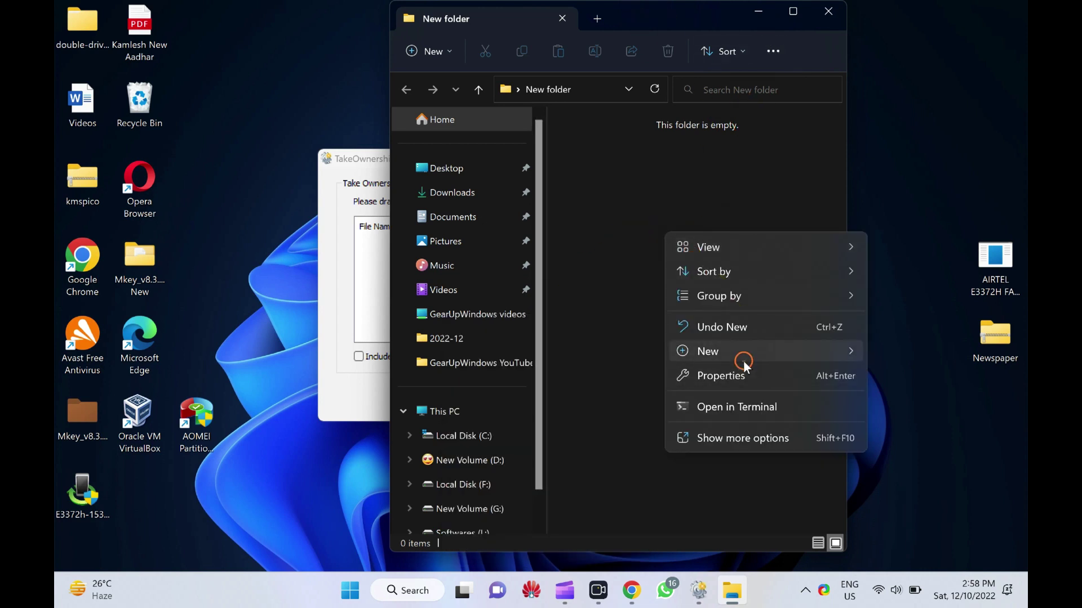
pyautogui.moveTo(707, 351)
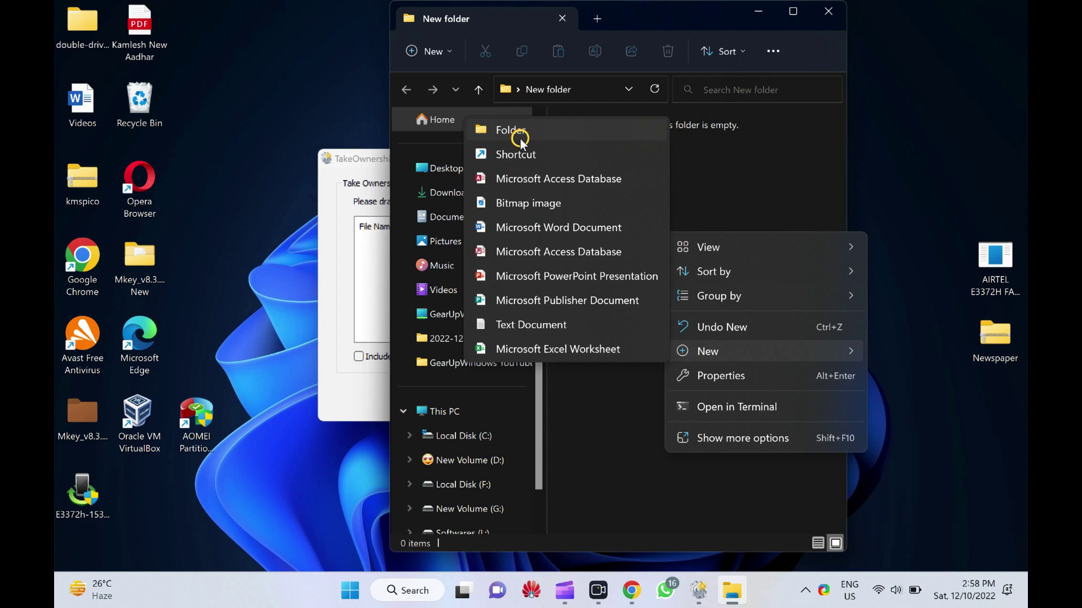
pyautogui.click(511, 131)
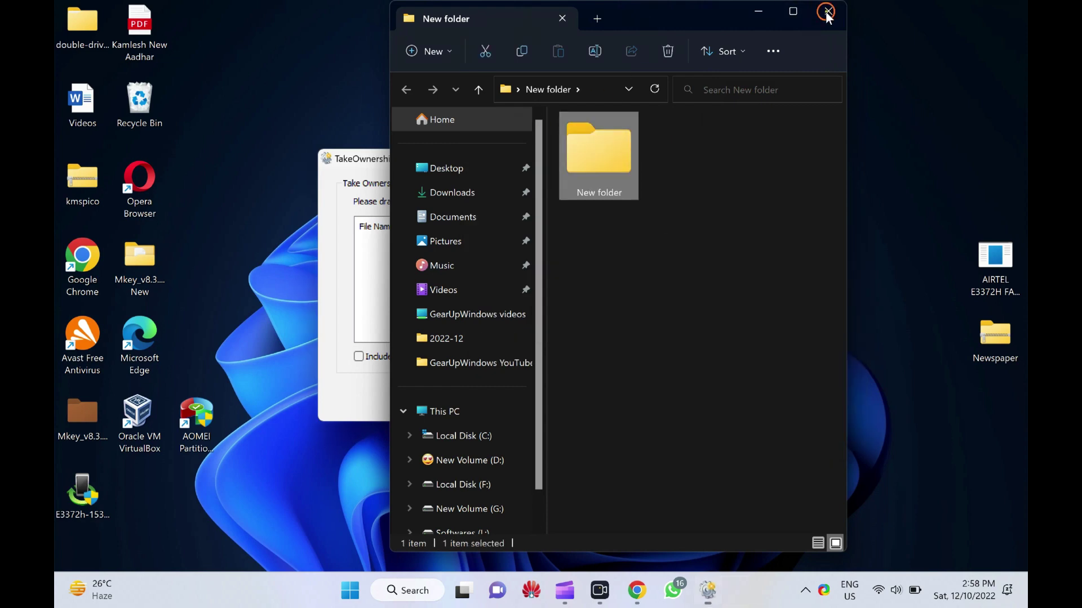
pyautogui.click(829, 16)
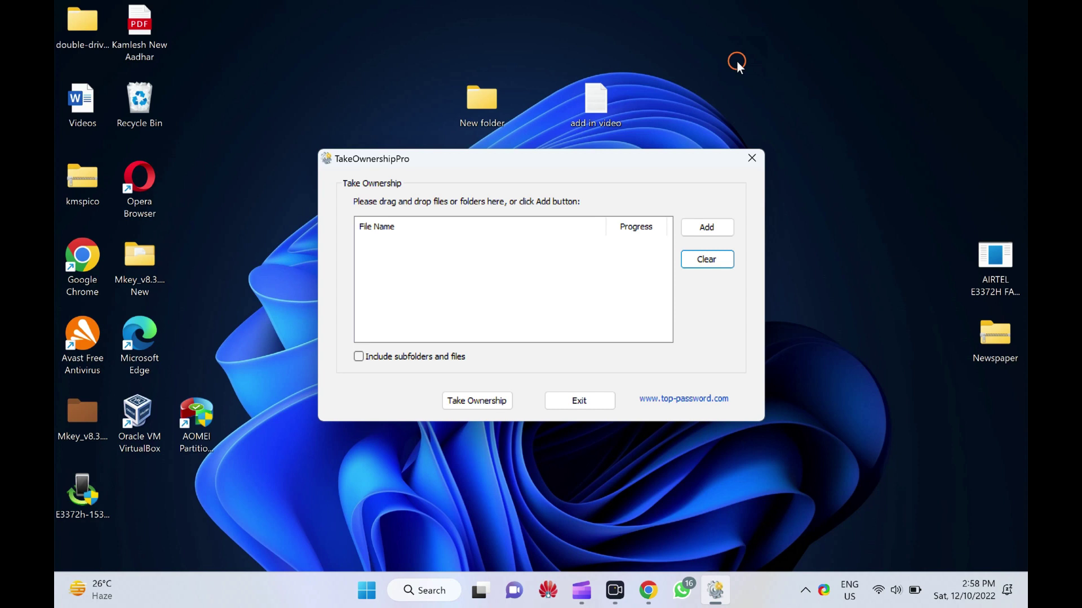
# Drag New folder and add in video.txt into the list and take ownership of both
pyautogui.moveTo(481, 100); pyautogui.dragTo(431, 249)
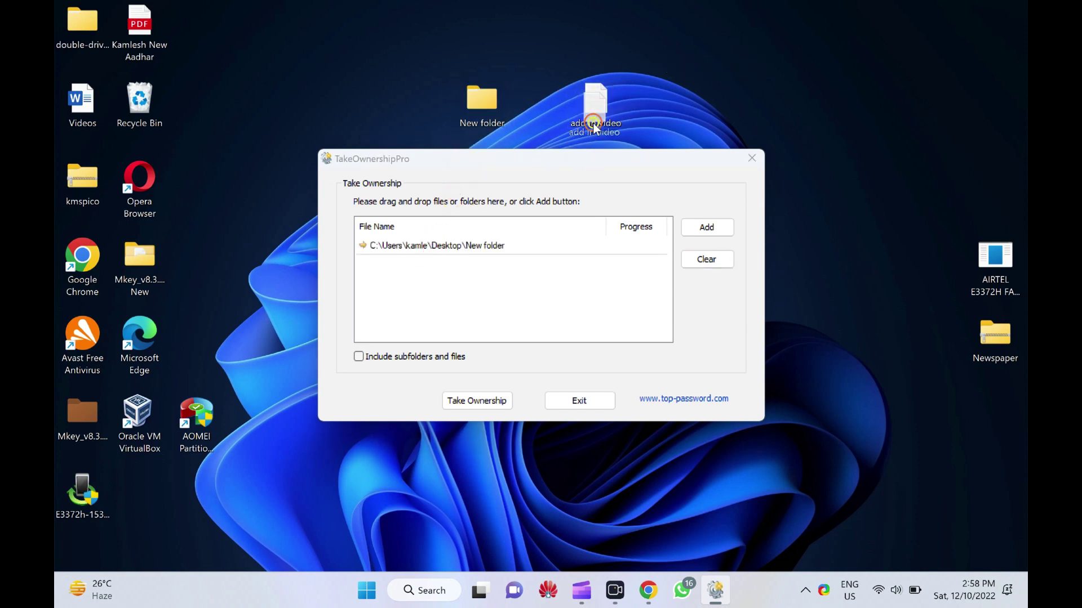
pyautogui.moveTo(595, 102); pyautogui.dragTo(526, 274)
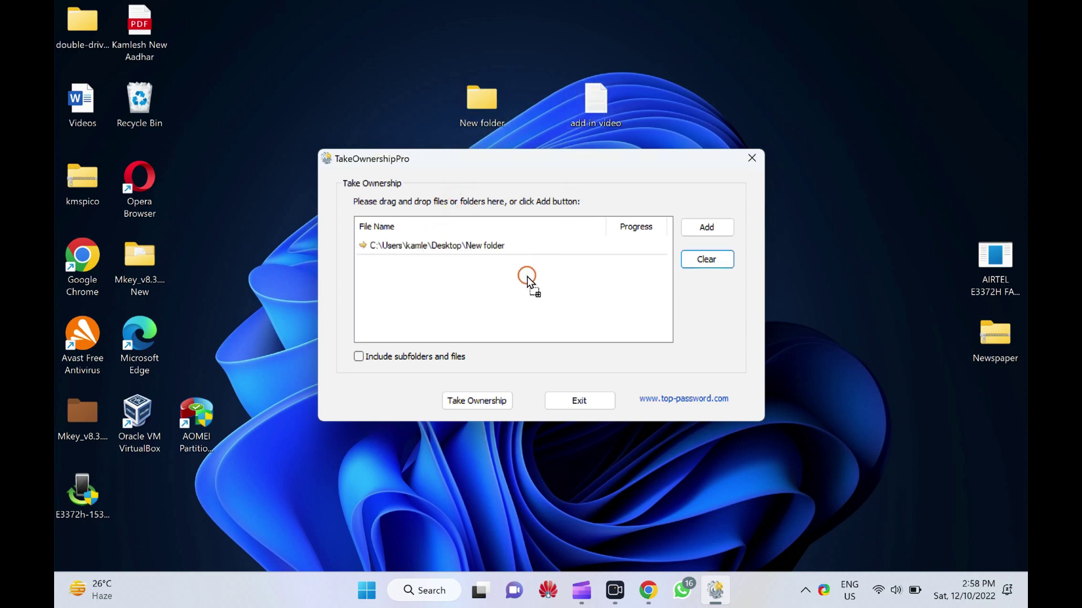
pyautogui.click(707, 227)
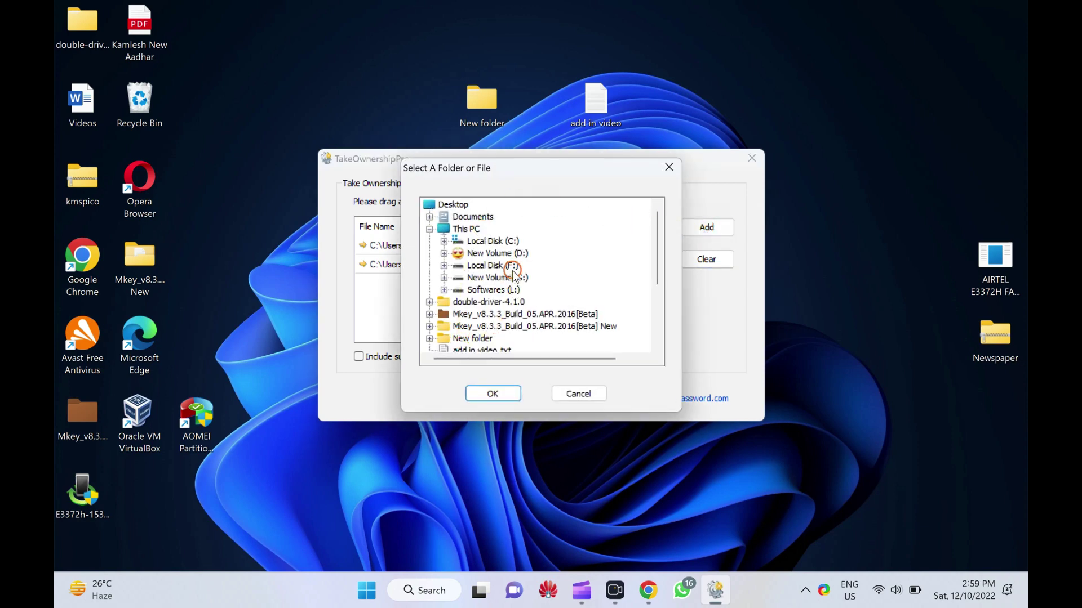
pyautogui.click(579, 394)
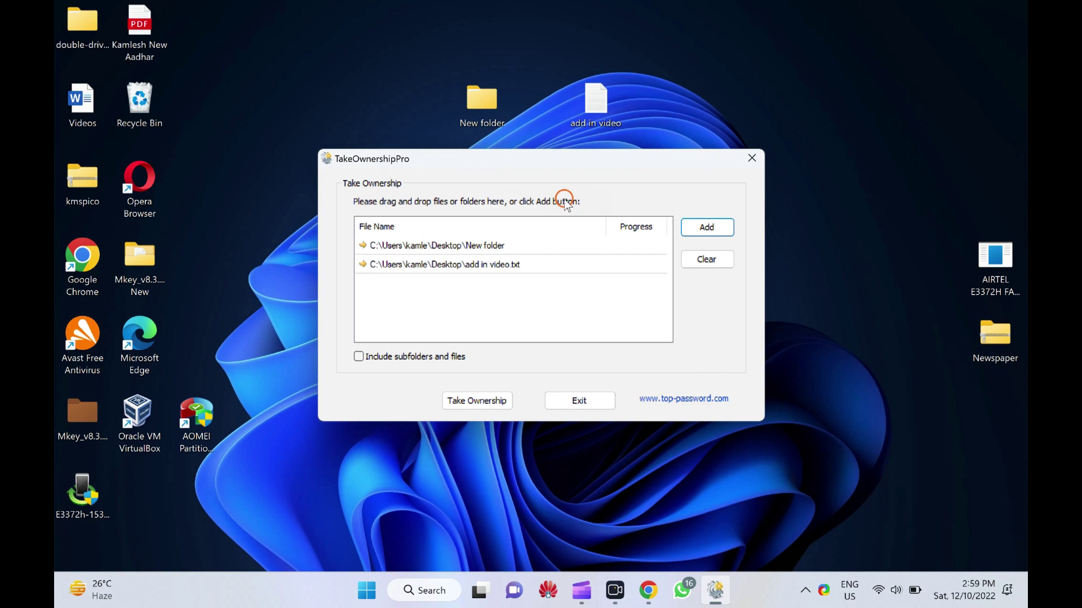
pyautogui.click(477, 401)
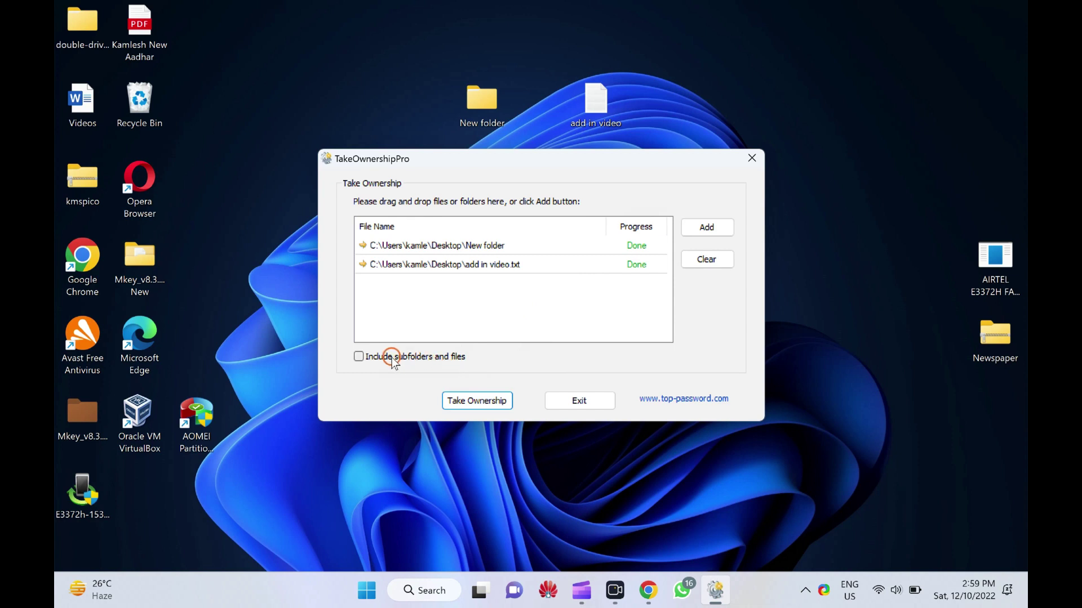
# Enable 'Include subfolders and files' and take ownership again
pyautogui.click(359, 355)
pyautogui.click(476, 400)
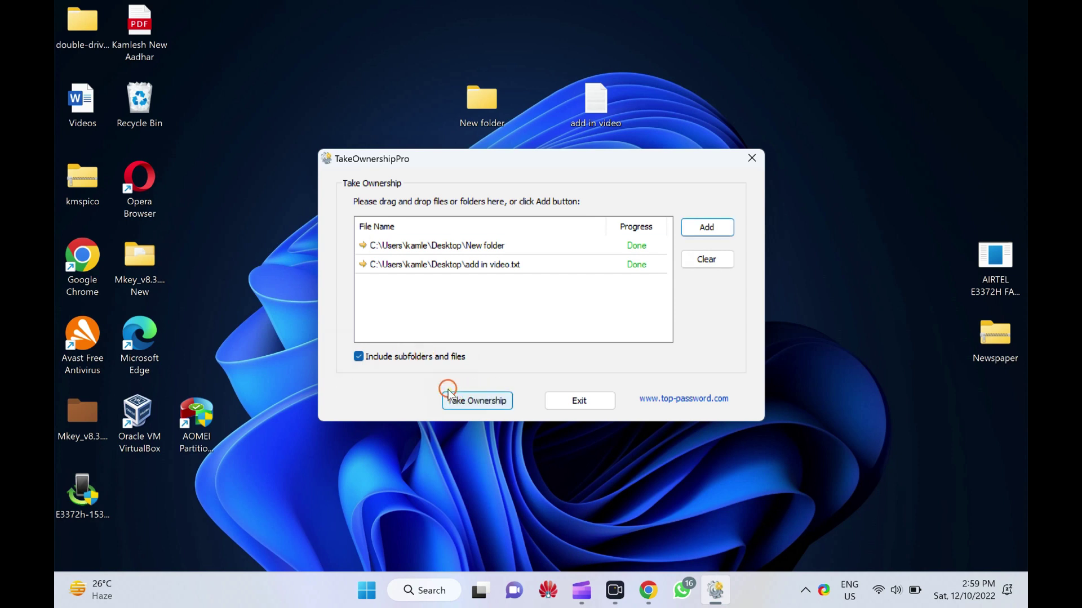
# Exit TakeOwnershipPro and send New folder to it from the desktop context menu (Done)
pyautogui.click(585, 402)
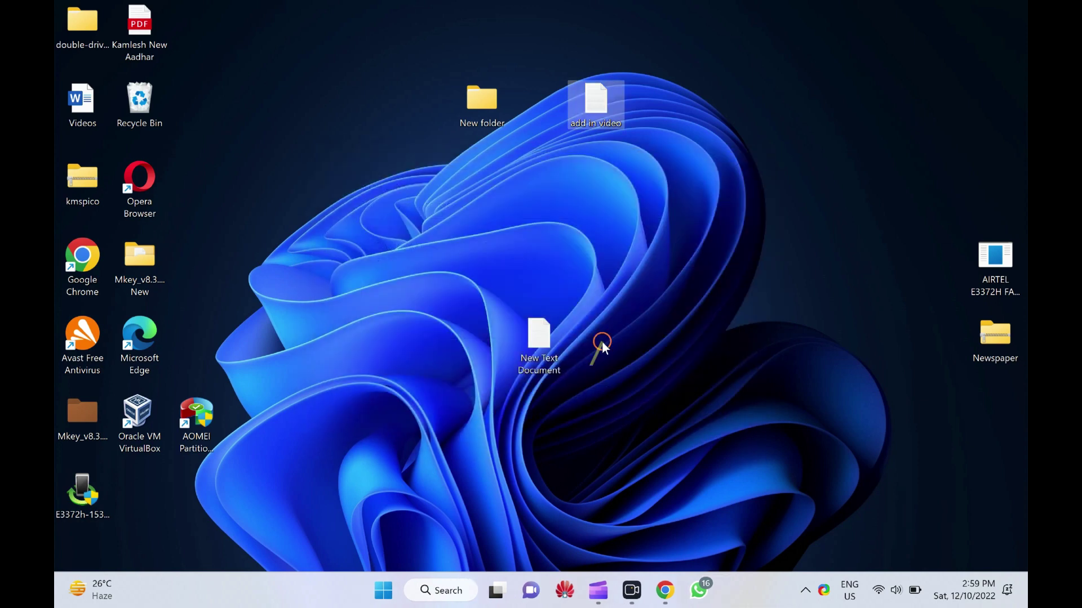
pyautogui.rightClick(494, 105)
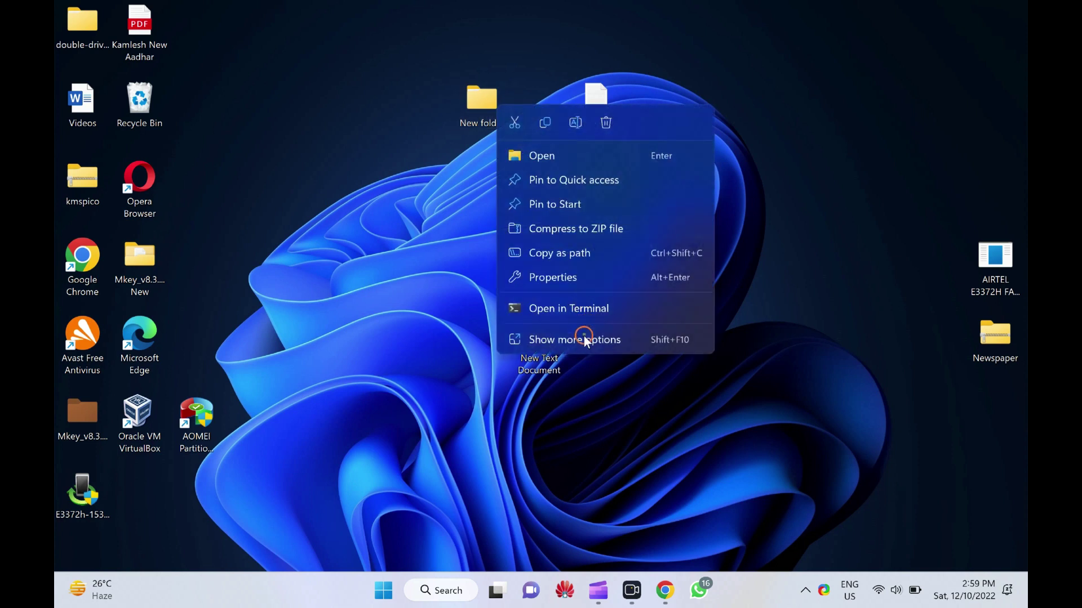
pyautogui.click(581, 339)
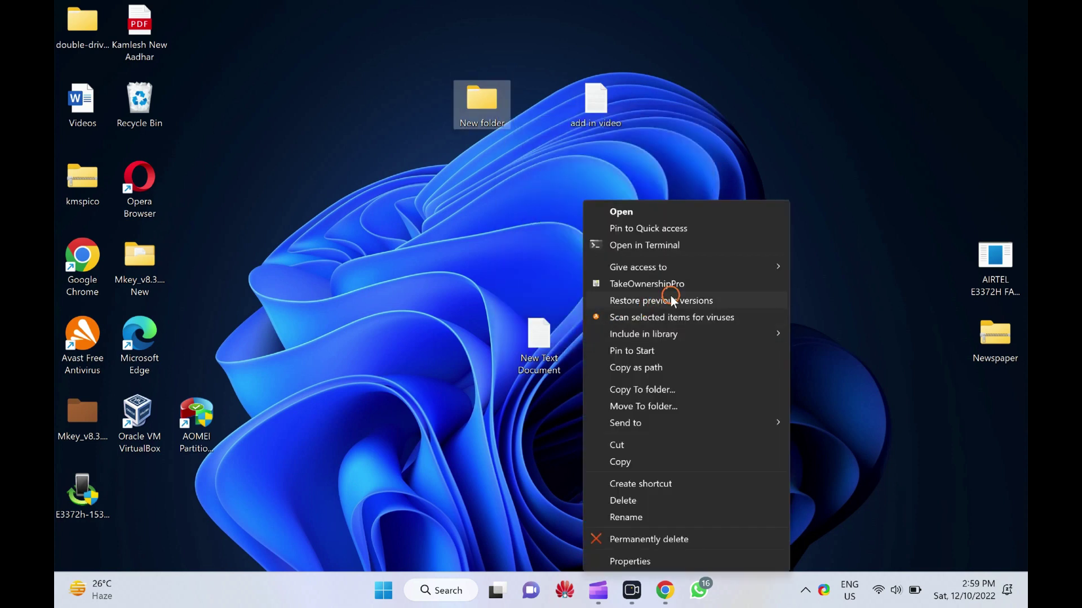
pyautogui.click(704, 281)
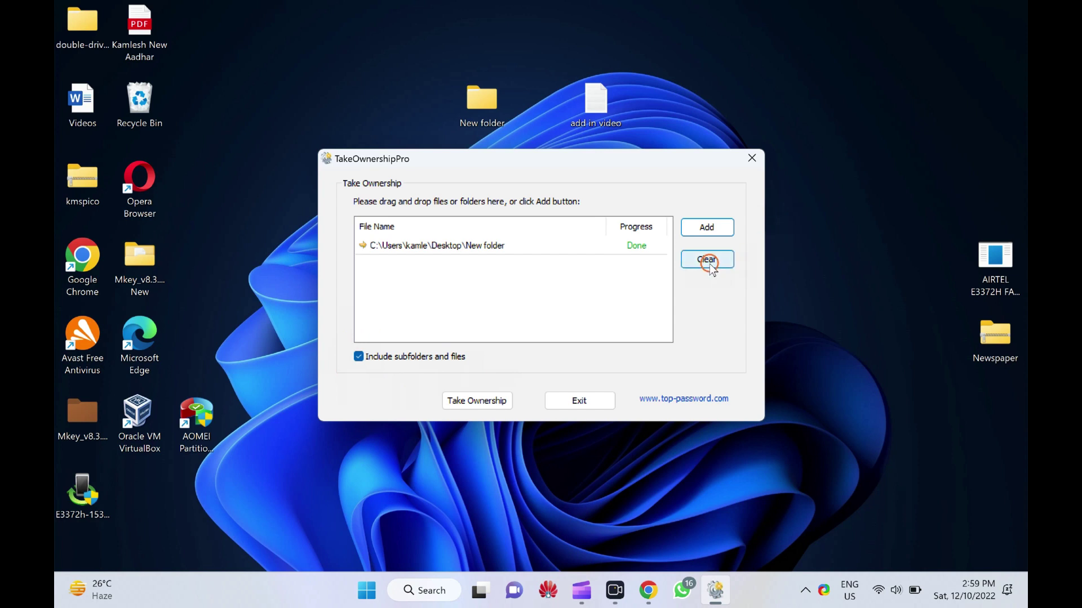
# Send Mkey build, New folder and add in video.txt to TakeOwnershipPro via context menu
pyautogui.click(136, 264)
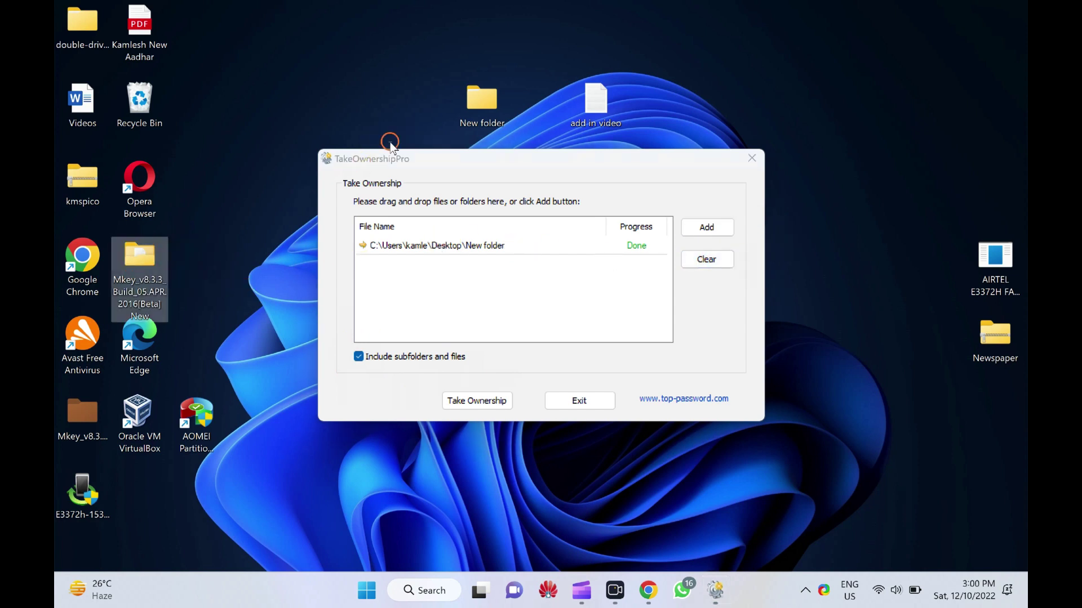
pyautogui.click(483, 117)
pyautogui.click(595, 110)
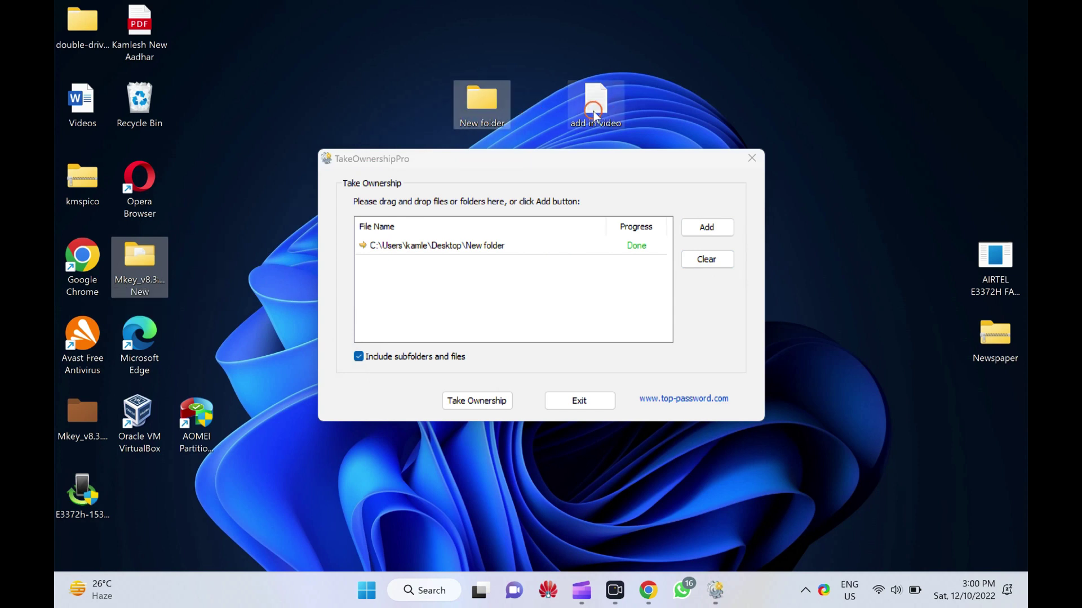
pyautogui.rightClick(595, 110)
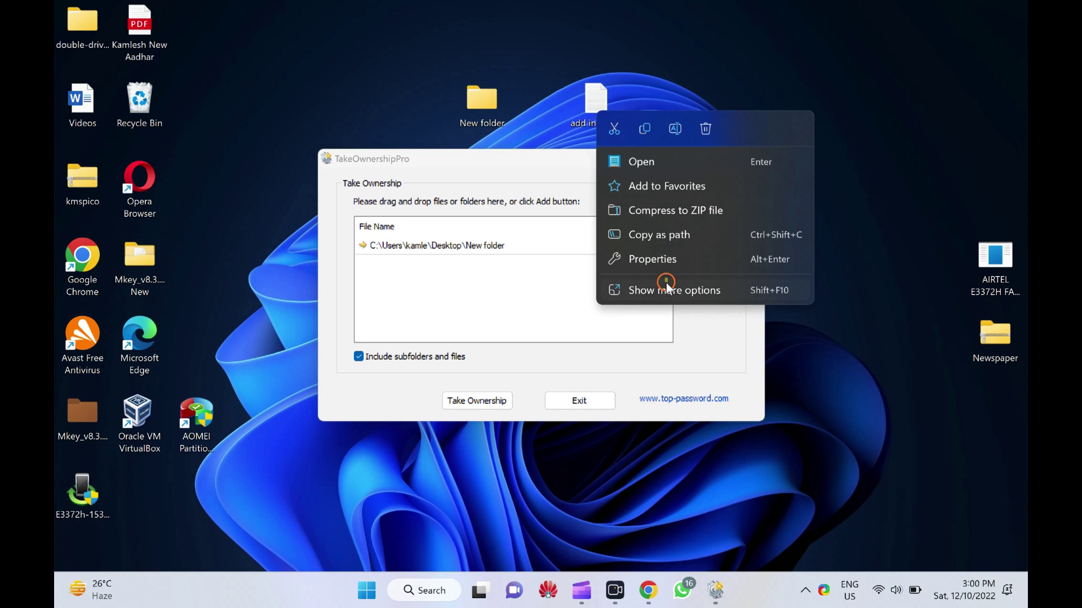
pyautogui.click(666, 288)
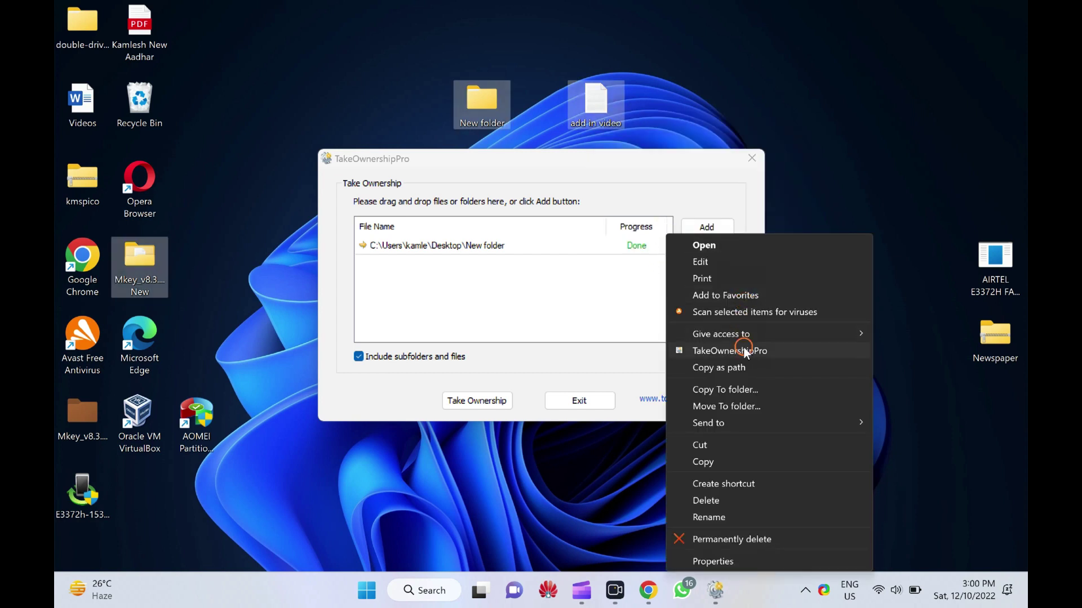
pyautogui.click(744, 348)
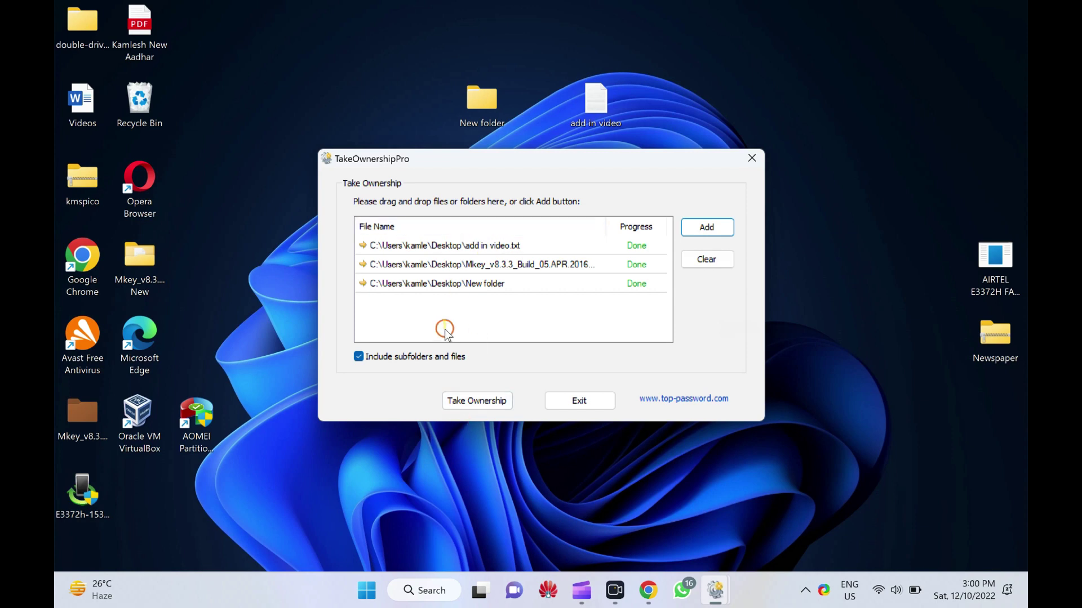
# Close both TakeOwnershipPro windows and hide the desktop icons
pyautogui.click(752, 158)
pyautogui.click(748, 160)
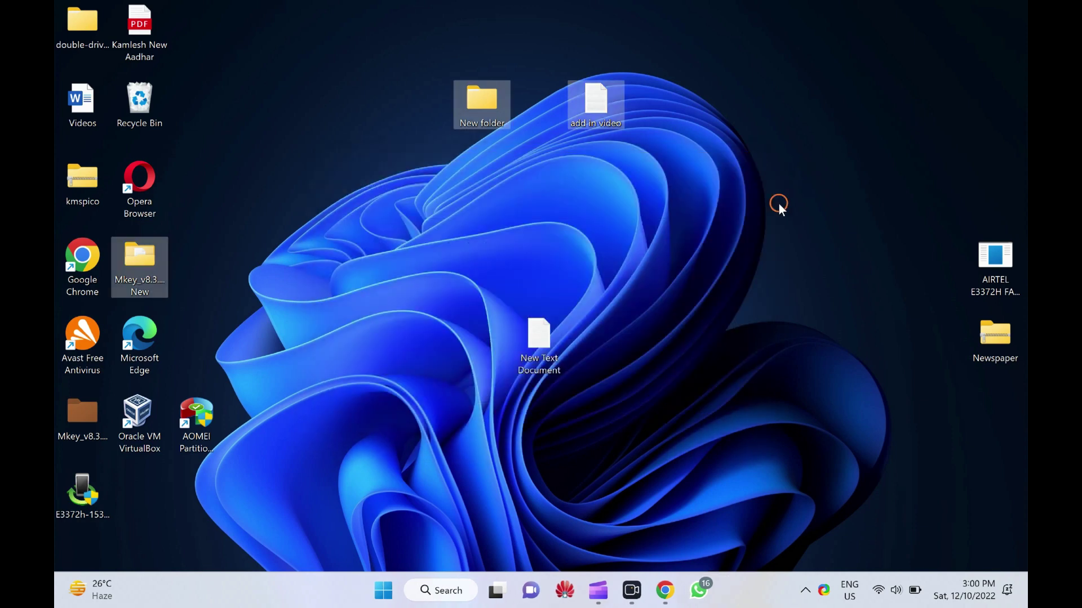
pyautogui.click(758, 142)
pyautogui.rightClick(759, 144)
pyautogui.click(679, 281)
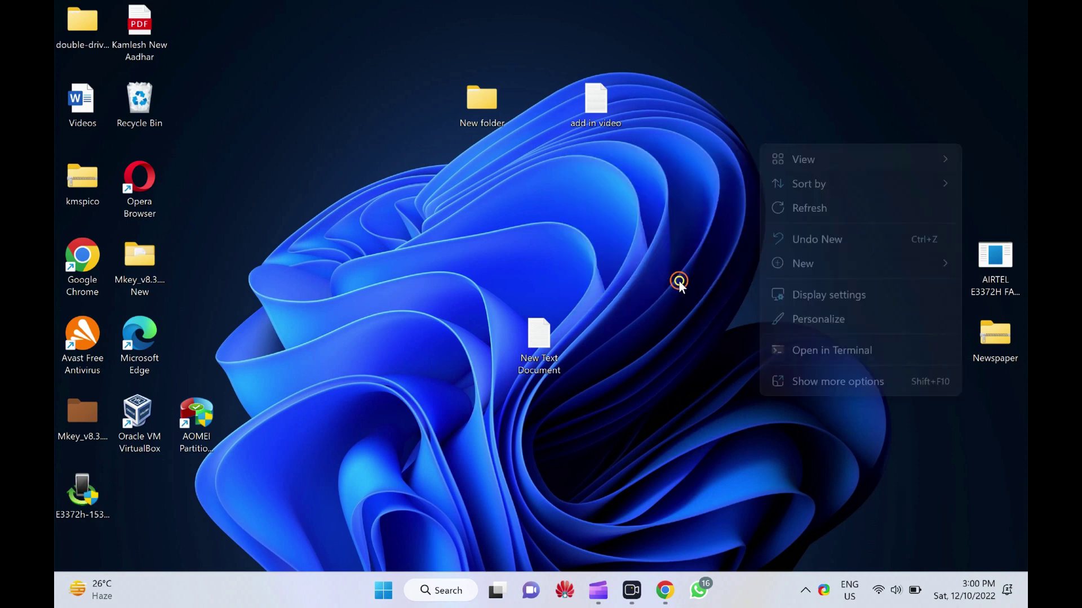